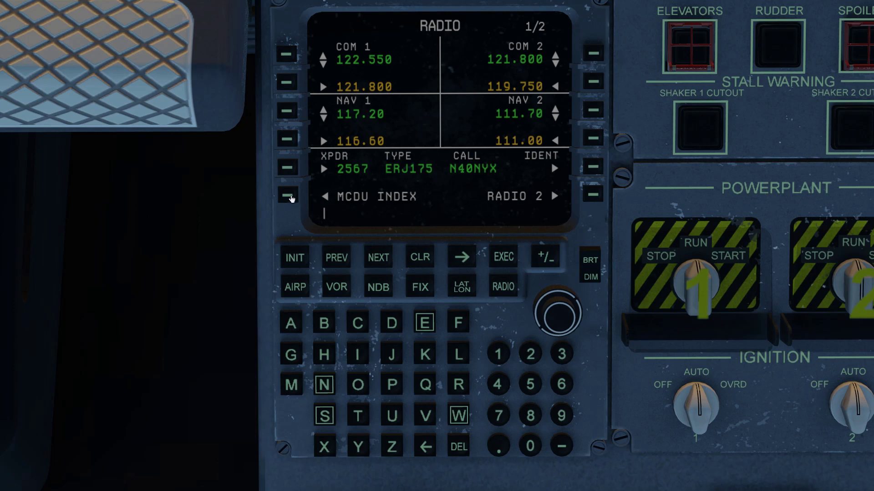
Step: Switch the MCDU from the RADIO page to the MCDU INDEX page
left_click(288, 196)
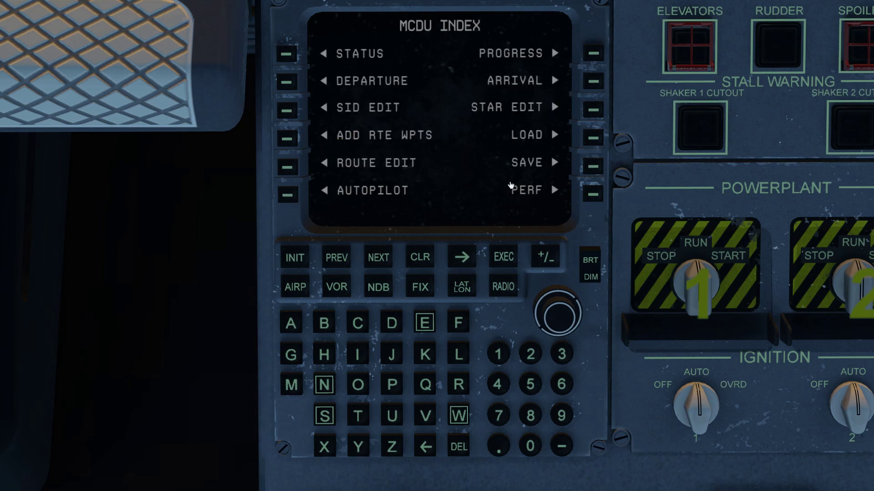
left_click(592, 136)
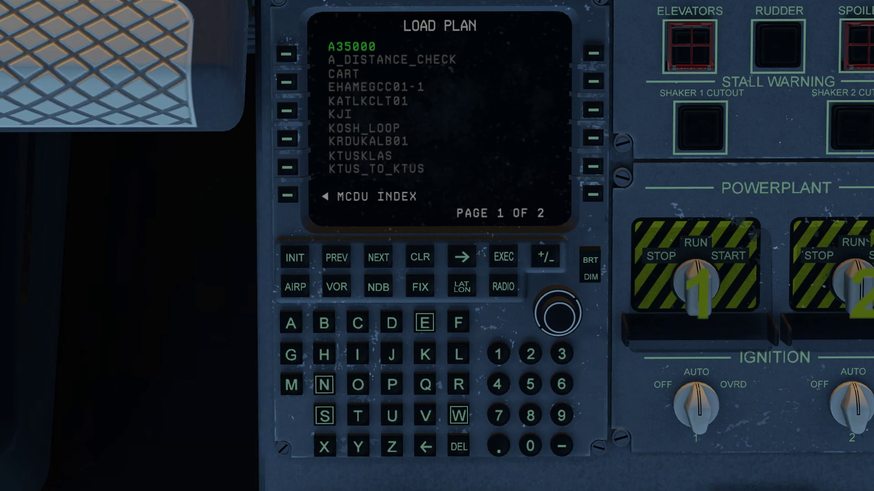
scroll(557, 313, "down", 6)
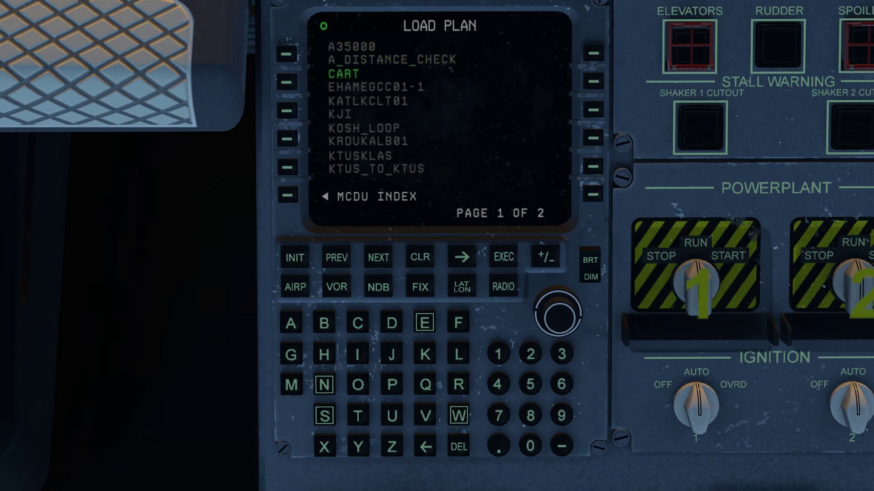
scroll(557, 313, "down", 3)
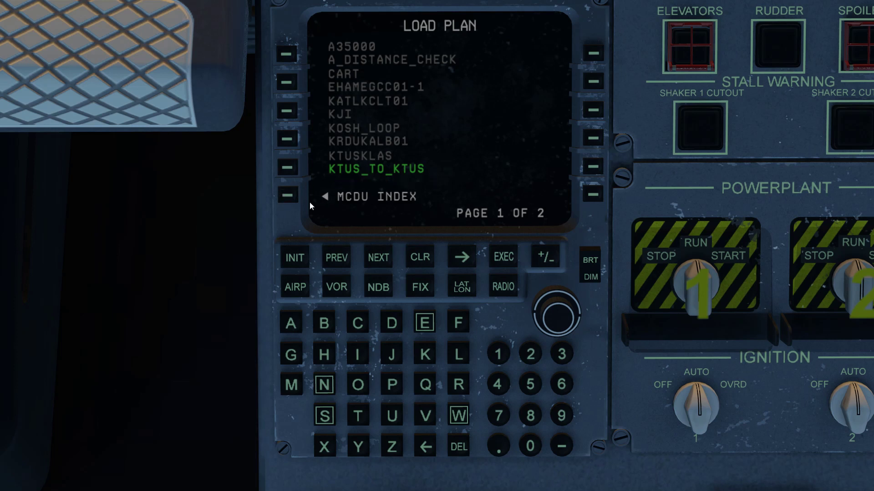
left_click(287, 197)
Step: Open ROUTE EDIT to view SKTTR, FANAK and PICLI at 15000
left_click(289, 167)
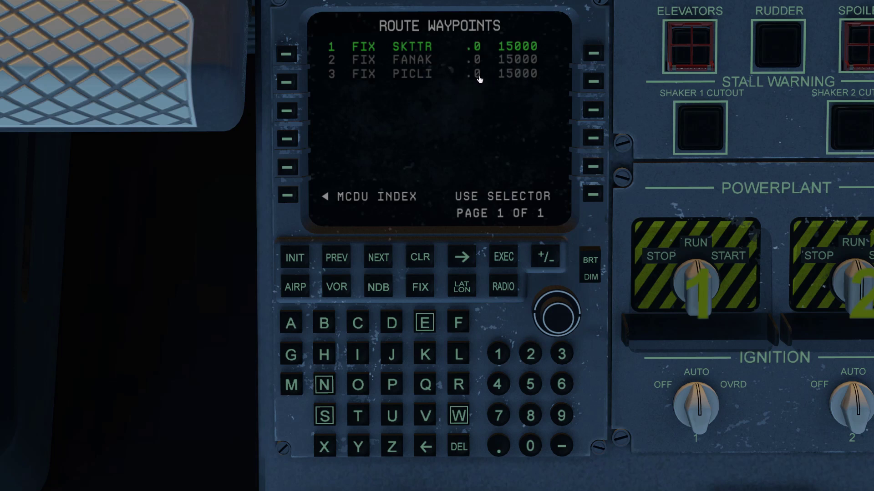
Step: Set the PERF 2 cruise speed to 250 KIAS and confirm the route waypoints show 250
left_click(286, 197)
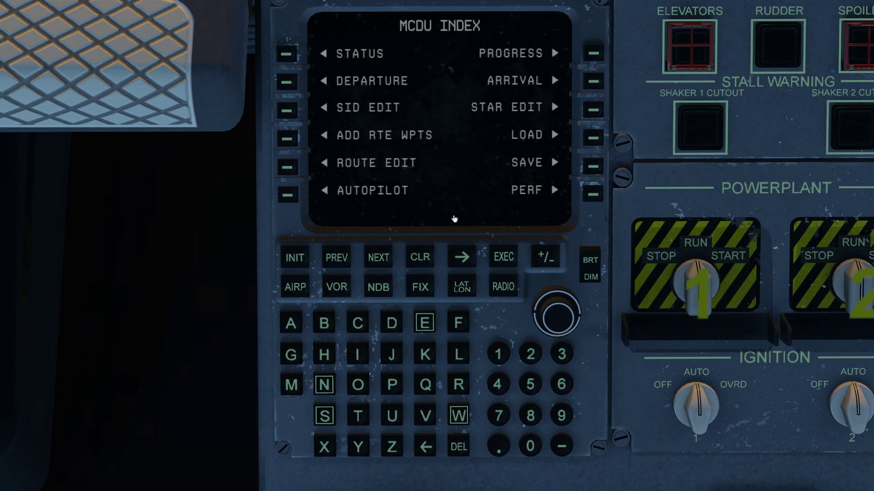
left_click(592, 196)
left_click(592, 196)
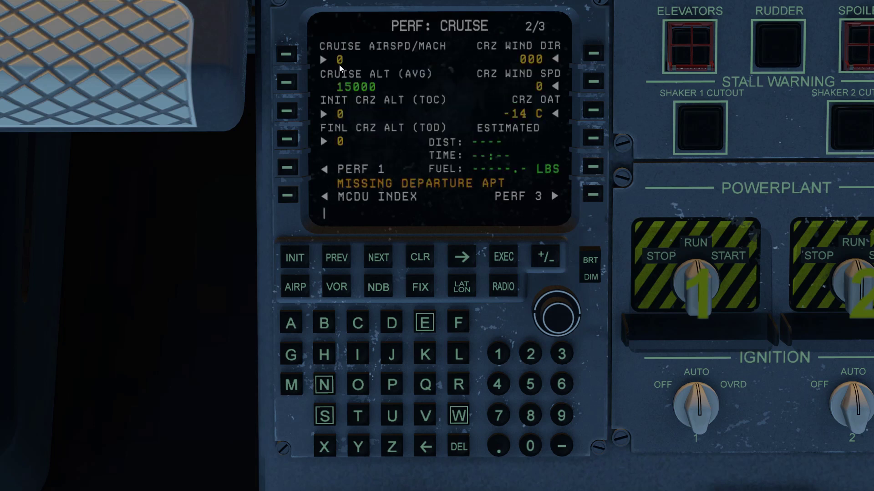
left_click(529, 355)
left_click(530, 386)
left_click(531, 447)
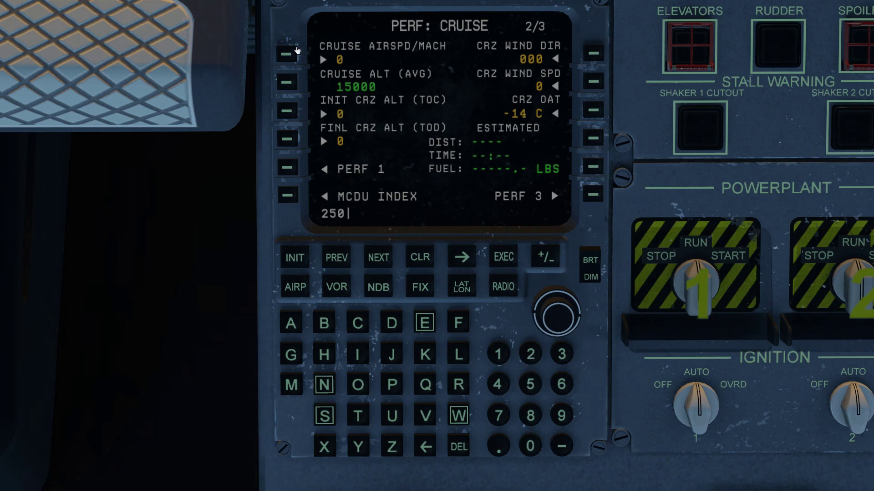
left_click(287, 53)
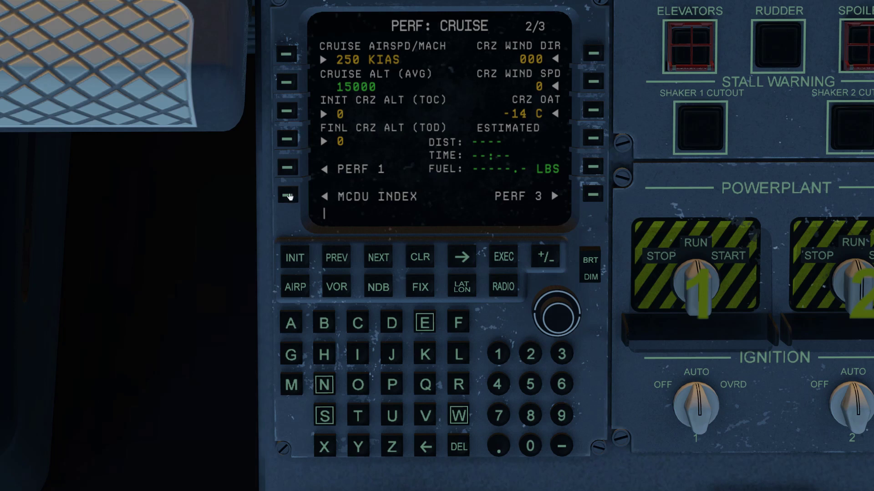
left_click(288, 196)
left_click(286, 169)
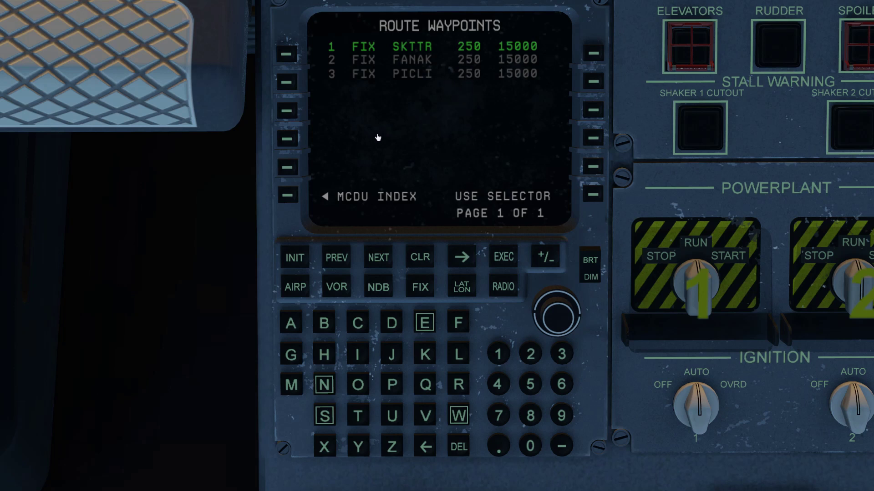
Step: Save the route only under the file name MYPLAN, then open the saved plans list
left_click(287, 195)
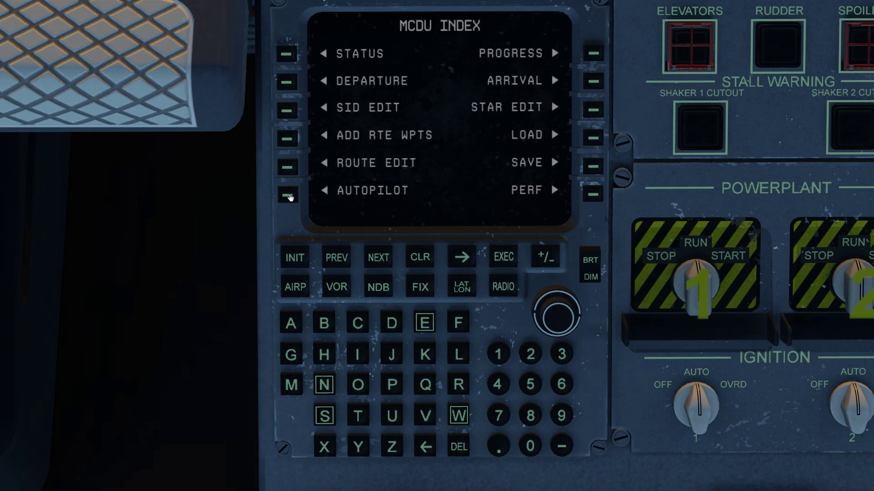
left_click(591, 167)
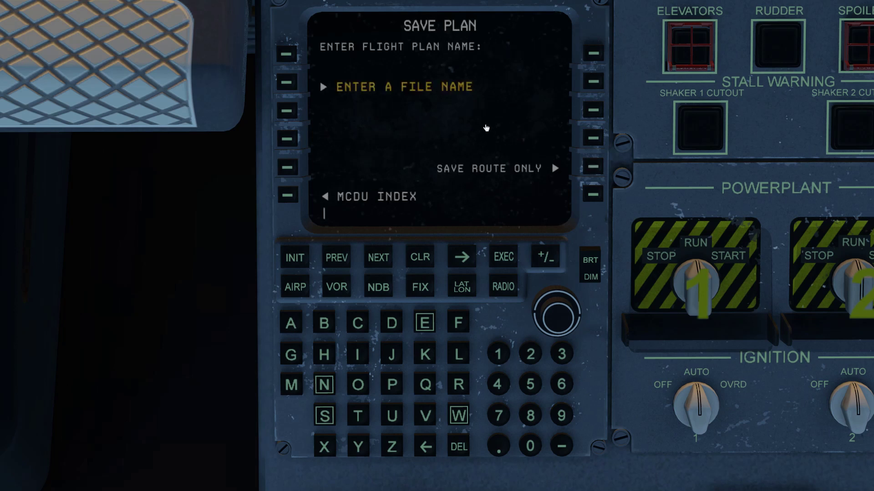
left_click(486, 128)
type("MYPLAN")
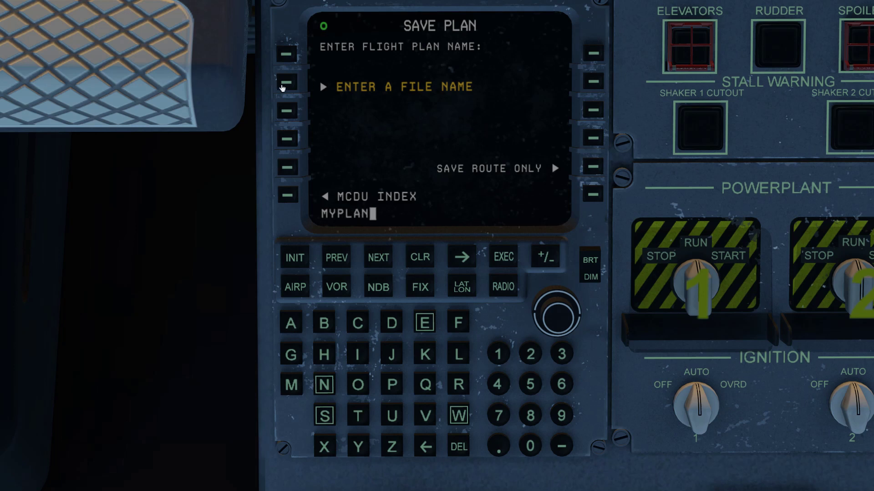
left_click(287, 82)
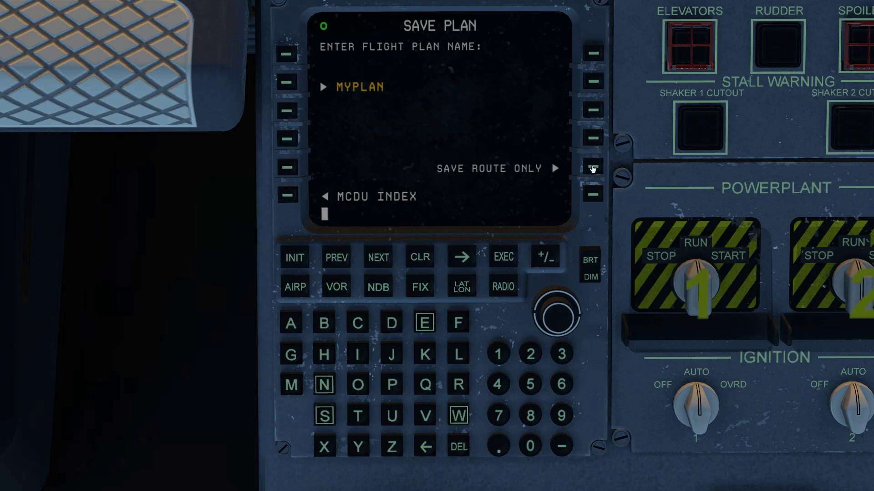
left_click(592, 168)
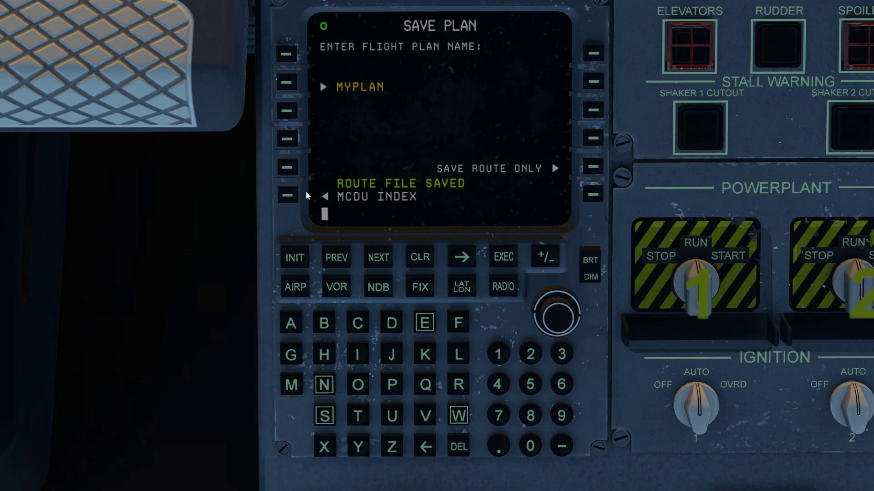
left_click(285, 195)
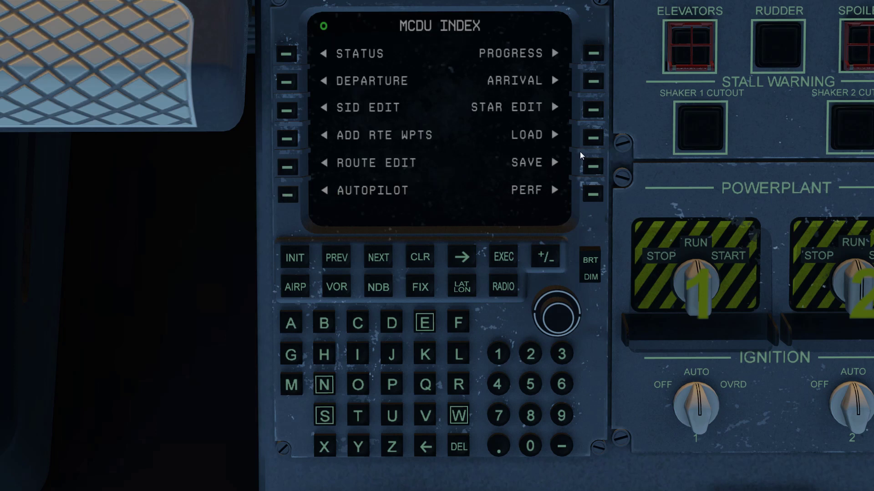
left_click(593, 137)
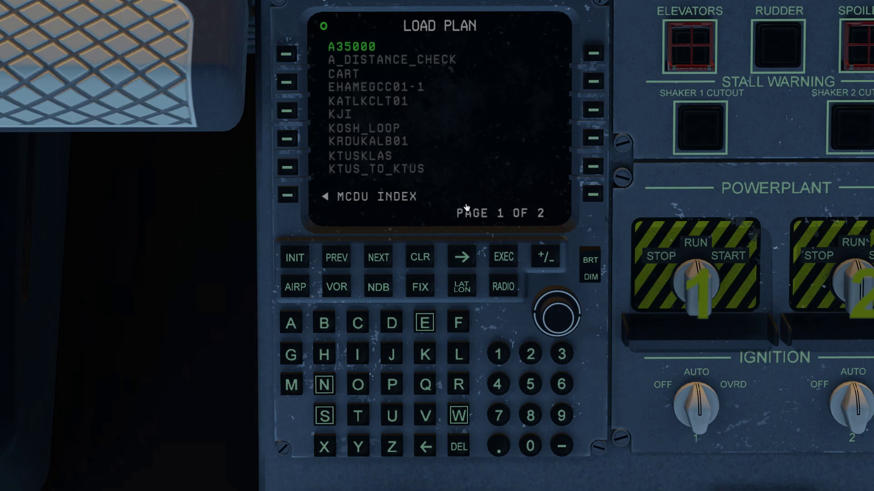
left_click(376, 258)
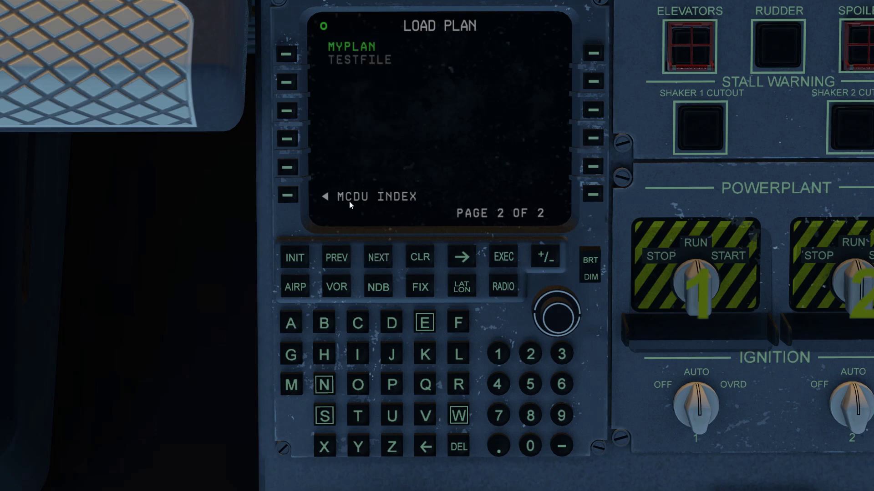
left_click(287, 196)
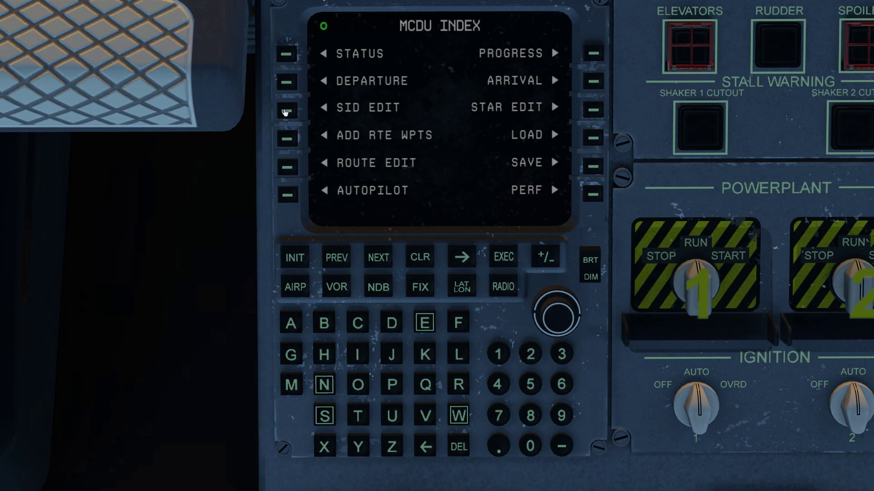
Step: Set KTUS as the departure airport with runway 11L
left_click(287, 82)
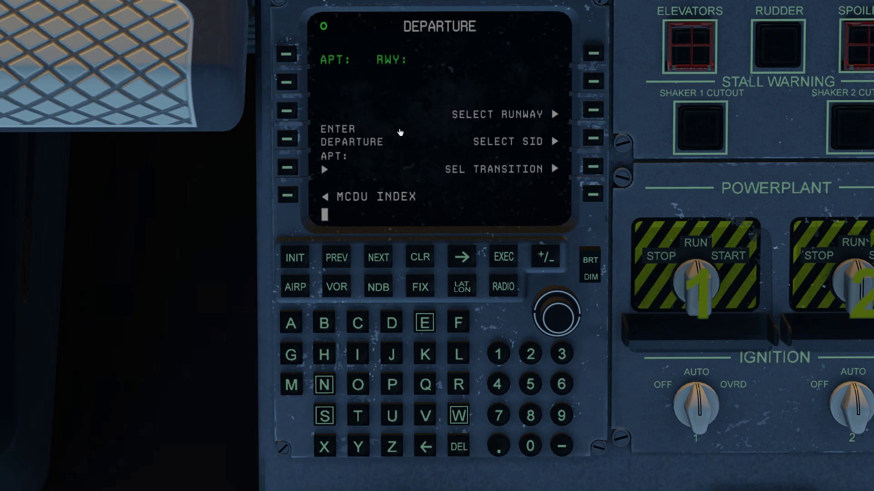
type("US")
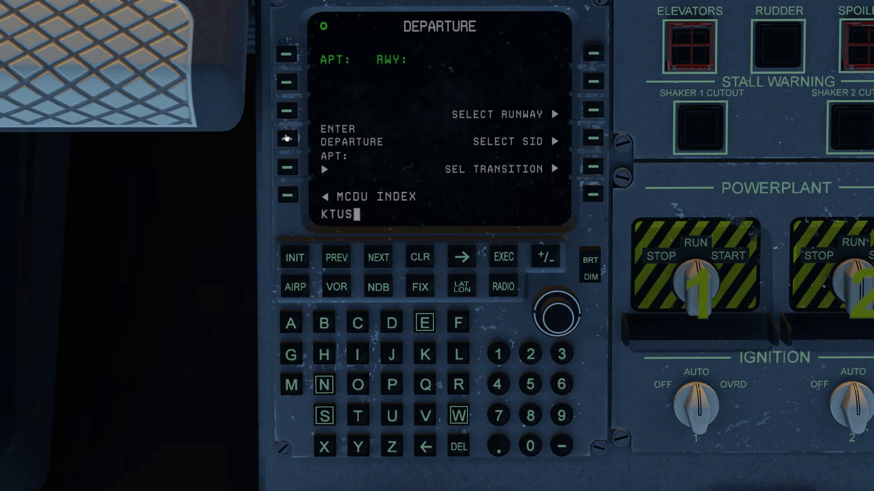
left_click(287, 167)
left_click(592, 110)
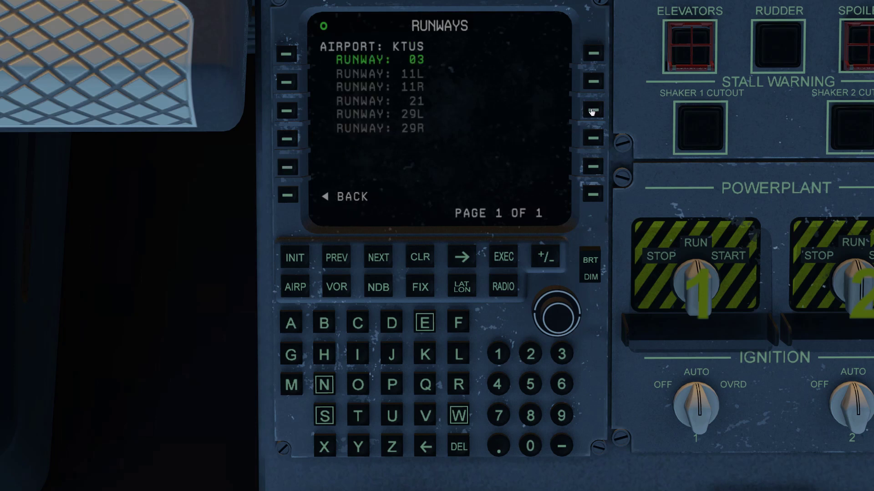
scroll(591, 111, "down", 1)
left_click(592, 111)
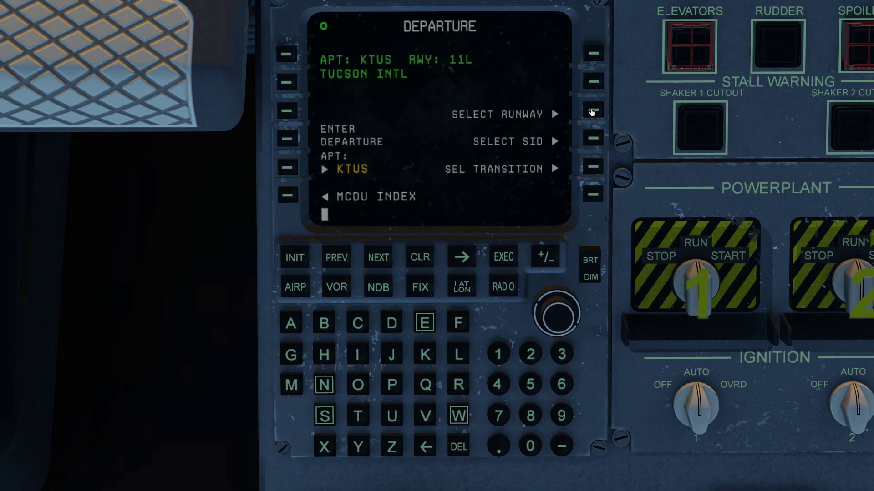
Step: Store the BURRO4 SID with its HOTTT transition
left_click(592, 140)
left_click(590, 140)
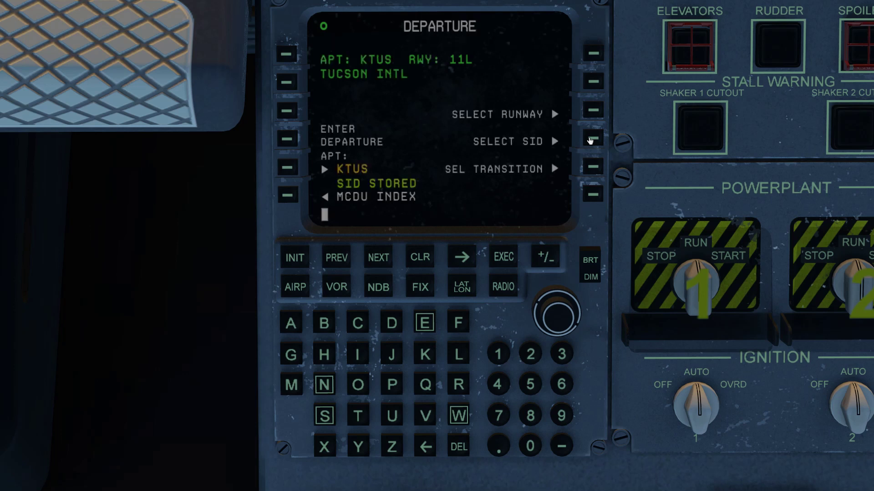
left_click(592, 165)
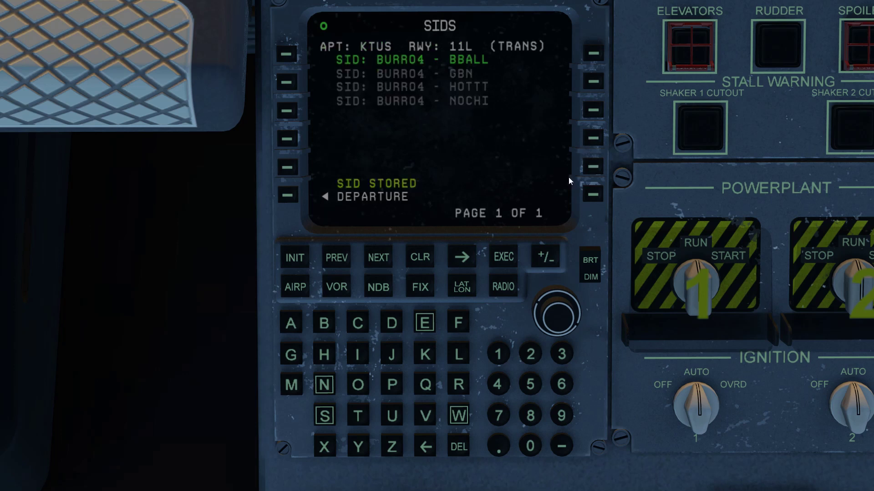
scroll(568, 176, "down", 2)
left_click(569, 177)
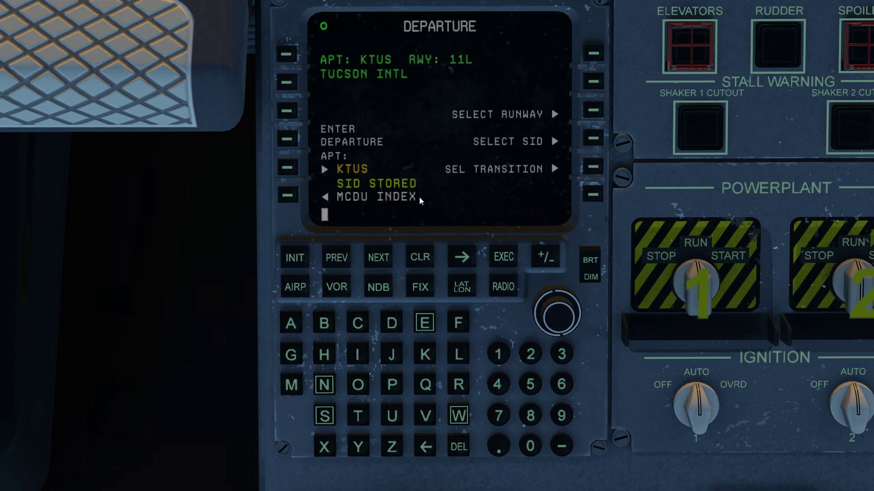
Step: Set KTUS as the arrival airport with runway 11L
left_click(288, 197)
left_click(591, 81)
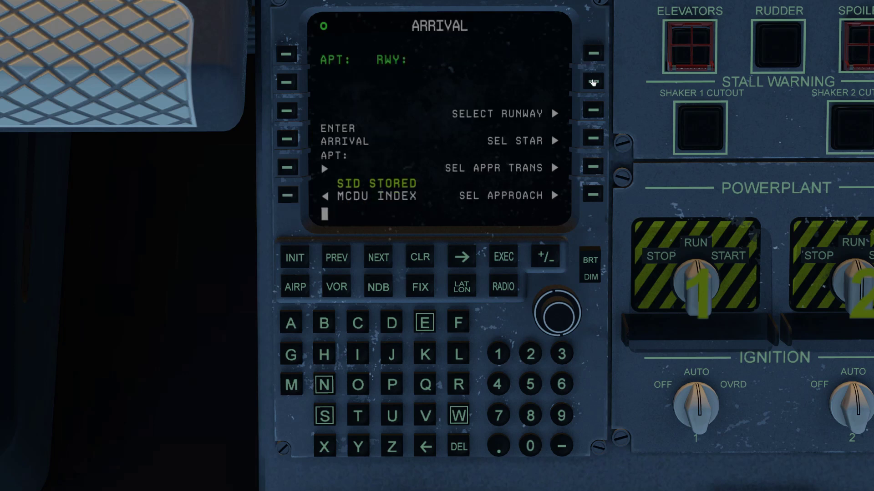
type("KTUS")
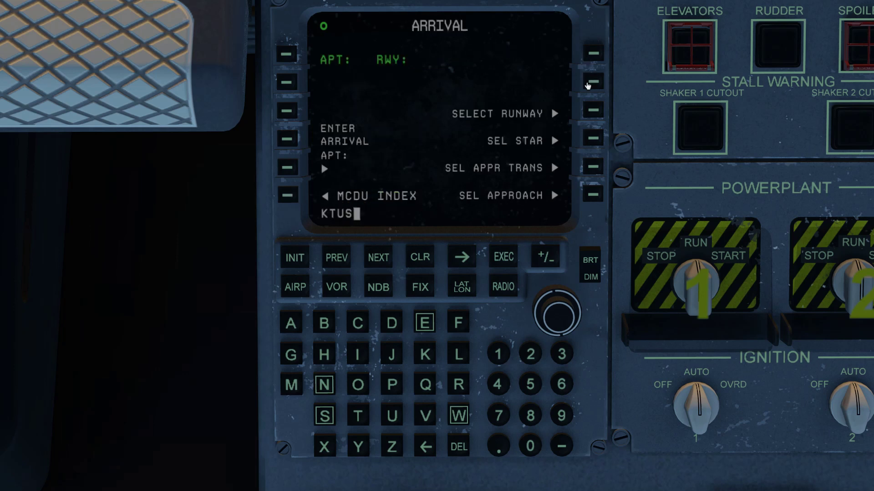
left_click(287, 167)
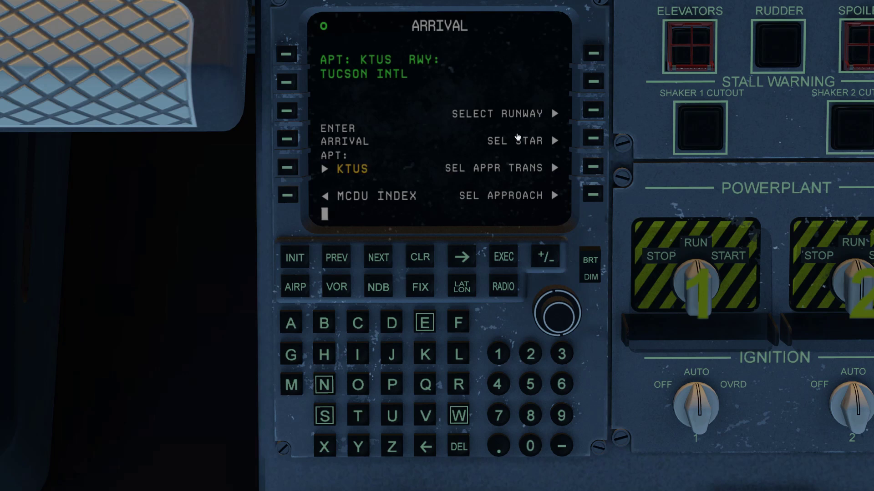
left_click(592, 110)
key("Down")
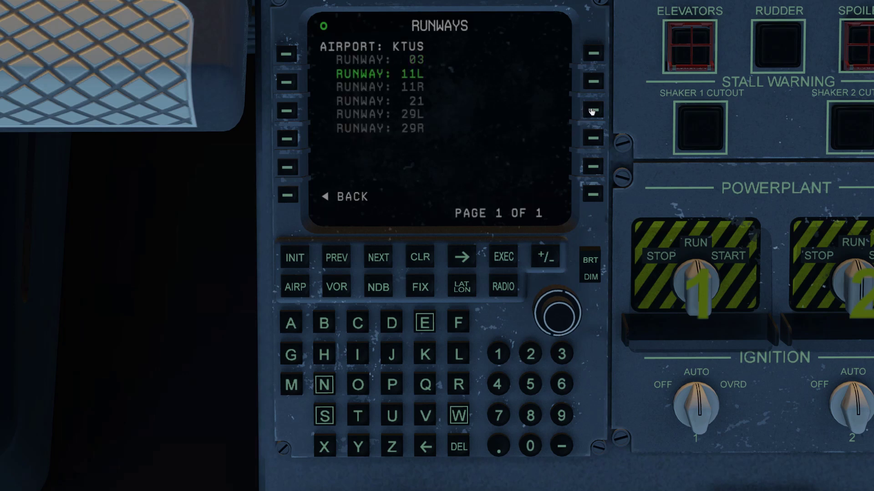
key("Return")
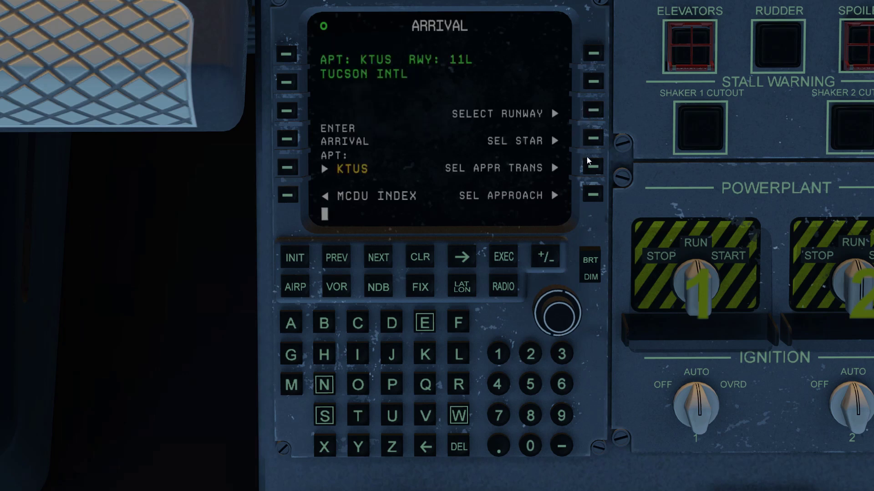
Step: Store the DINGO5 - GBN STAR and return to the MCDU index
left_click(590, 134)
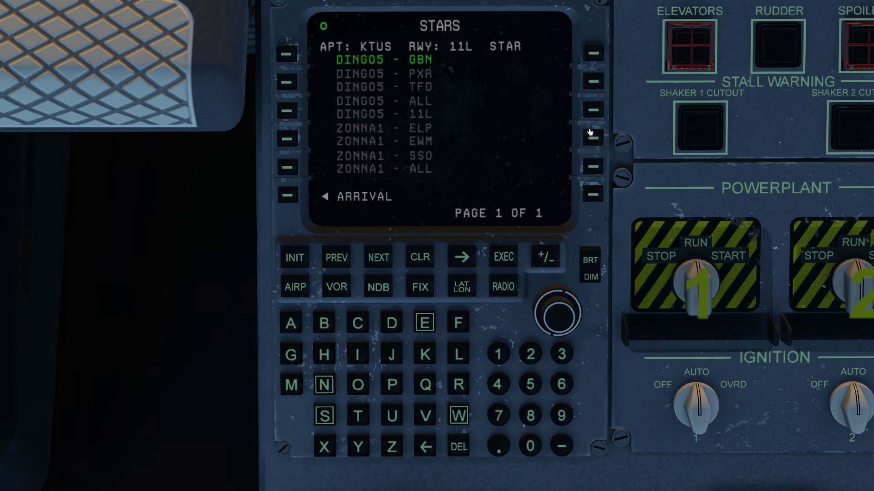
key("Return")
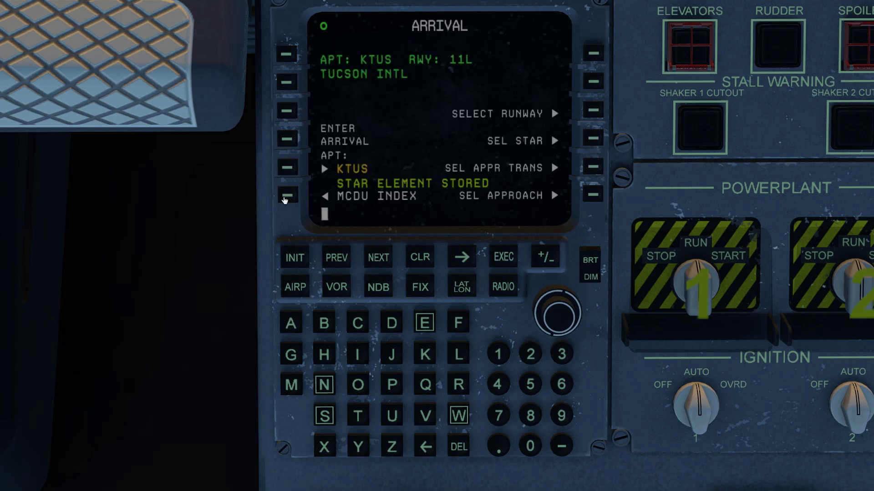
left_click(287, 197)
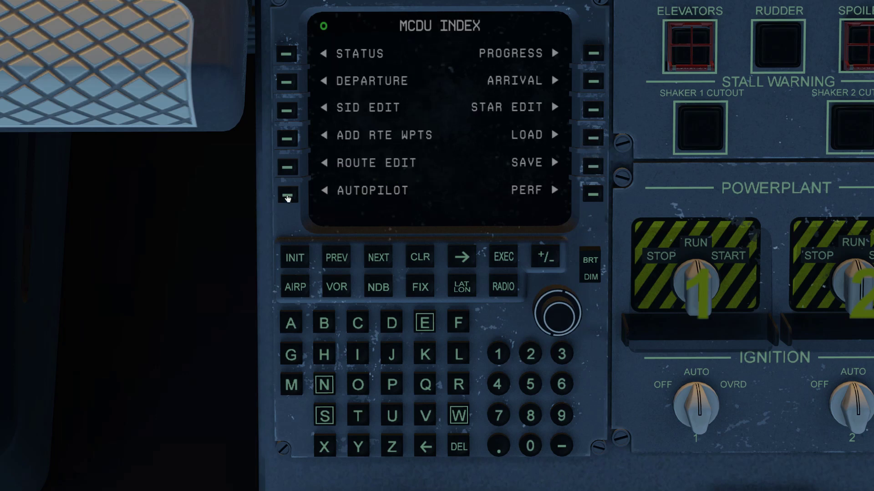
left_click(283, 167)
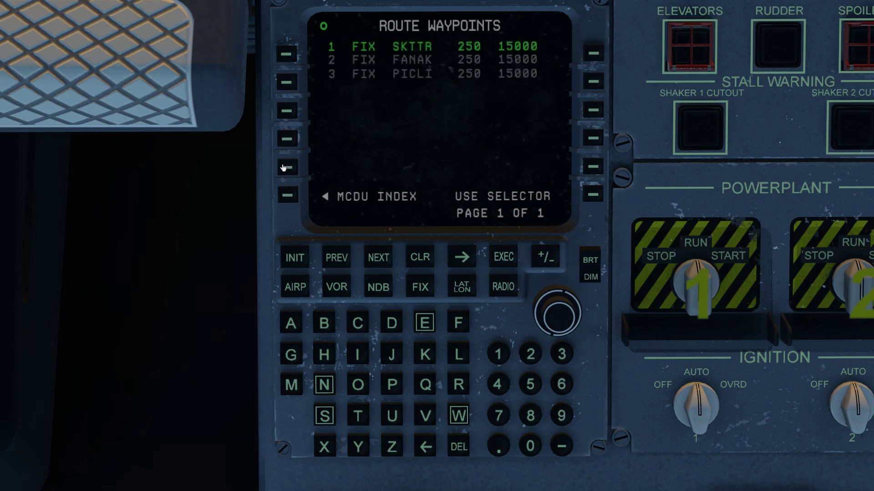
left_click(287, 196)
left_click(288, 111)
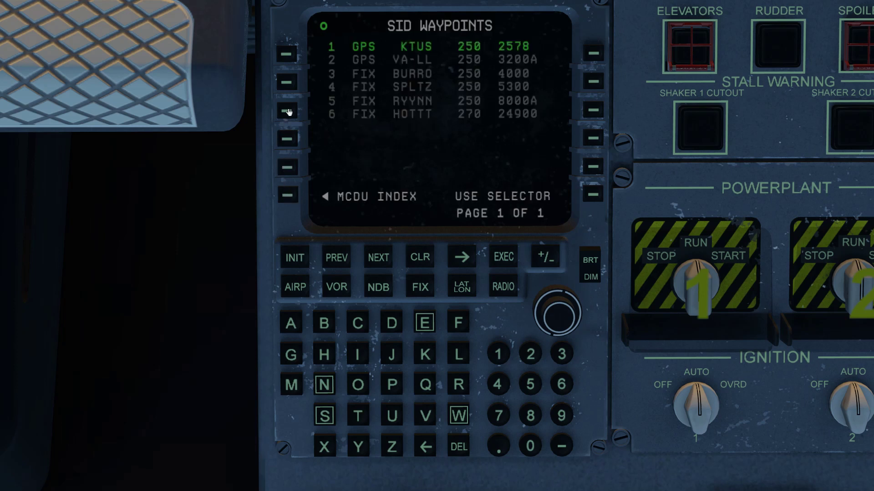
left_click(288, 196)
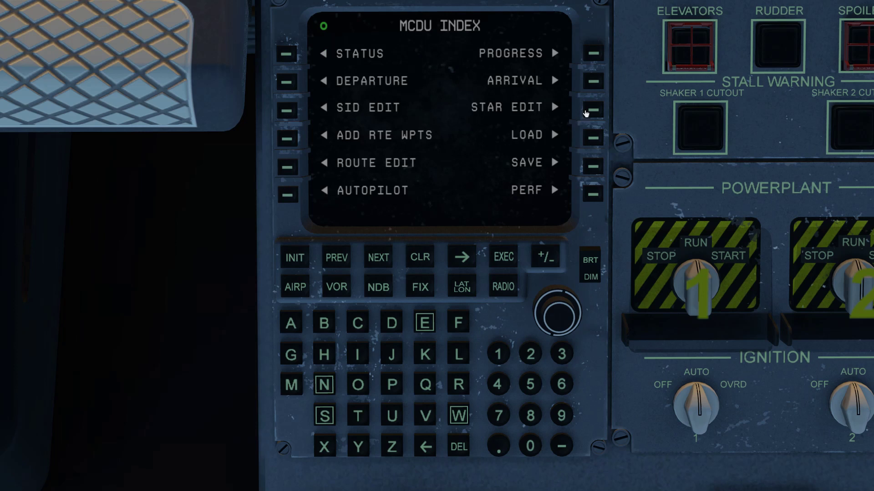
left_click(587, 112)
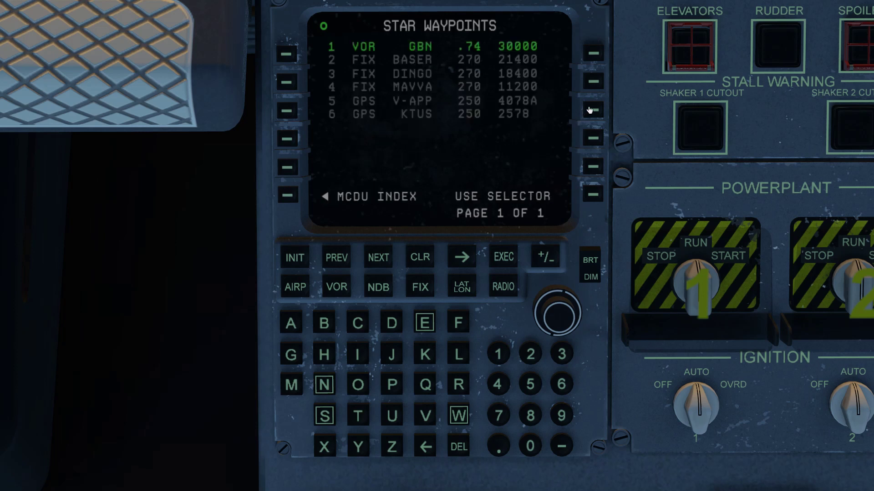
left_click(293, 195)
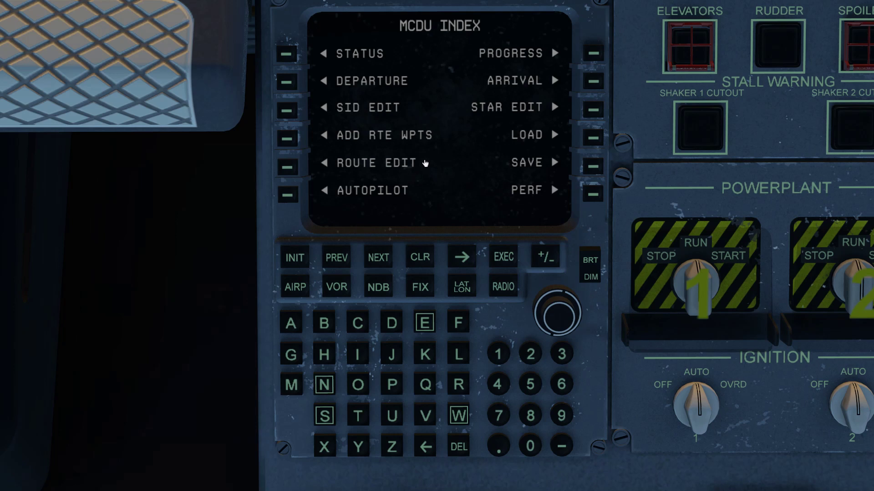
Step: Review the flight plan via PROGRESS > FLT PLAN before executing
left_click(593, 54)
left_click(590, 196)
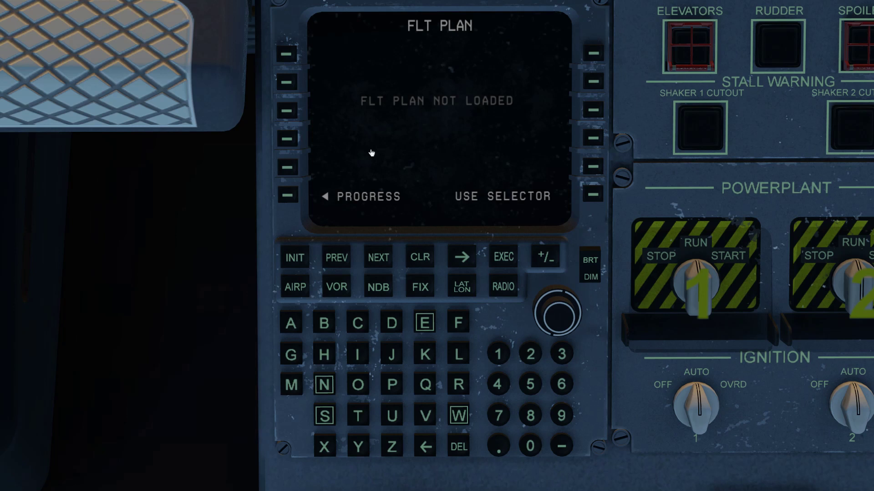
left_click(288, 198)
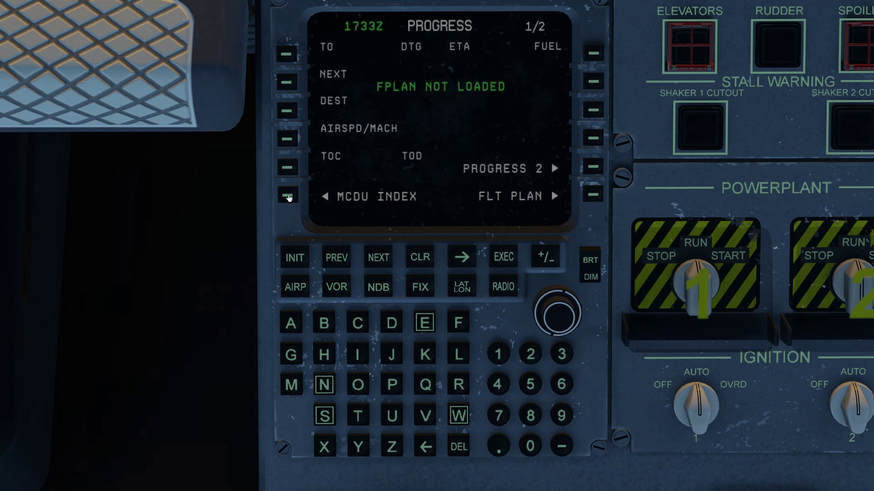
left_click(288, 197)
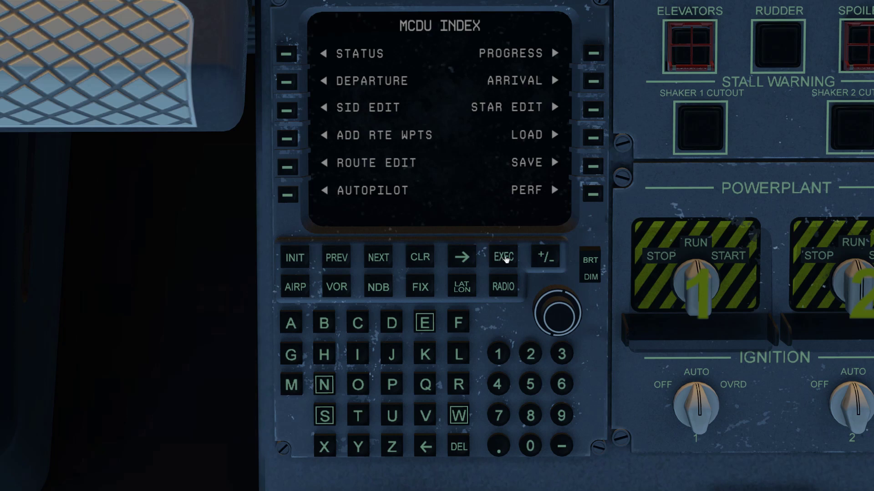
Step: Execute the flight plan and verify the KTUS-to-GBN waypoints on FLT PLAN
left_click(506, 259)
left_click(590, 81)
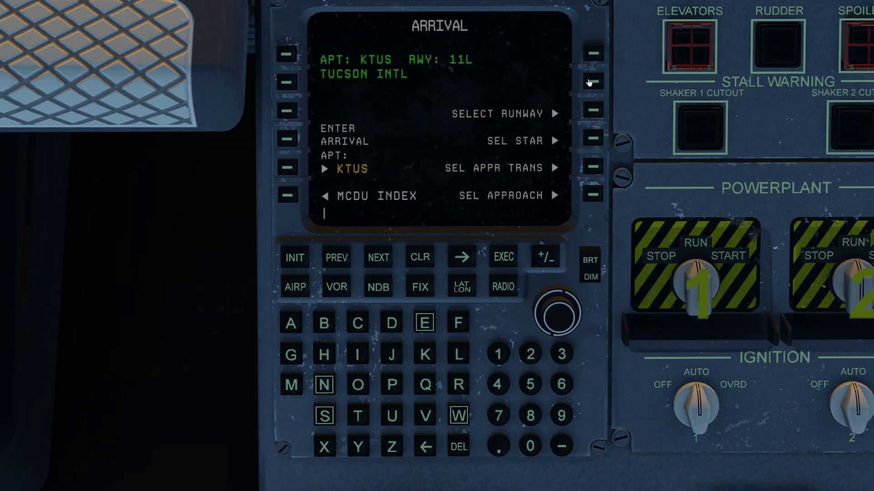
left_click(287, 195)
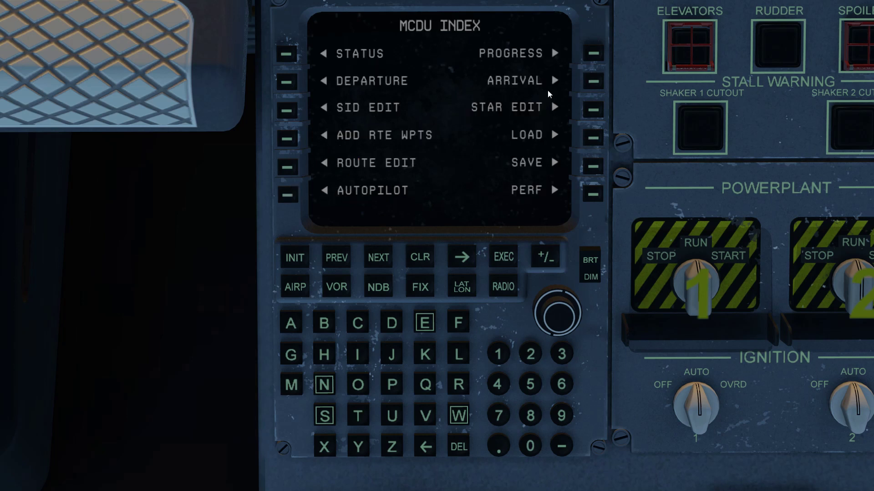
left_click(592, 52)
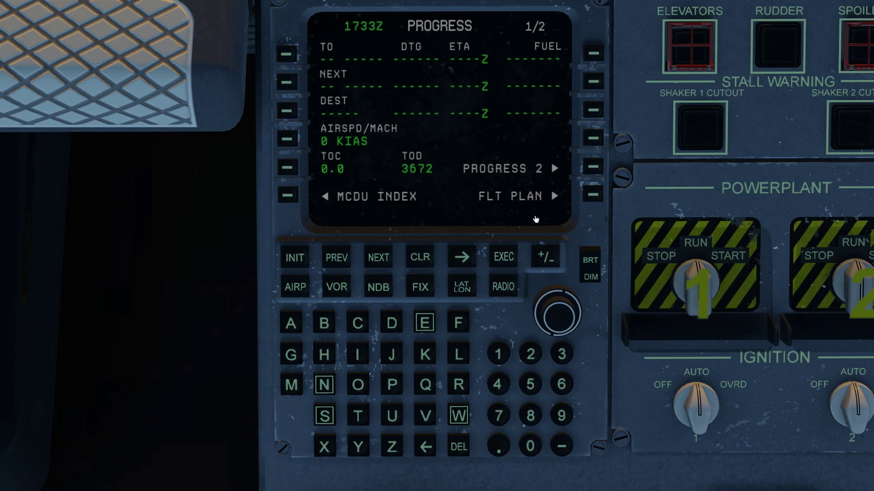
left_click(592, 196)
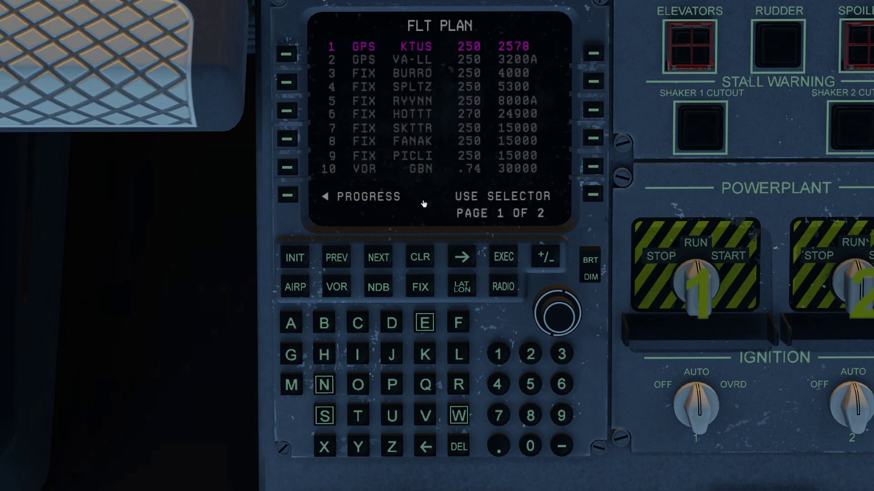
left_click(287, 196)
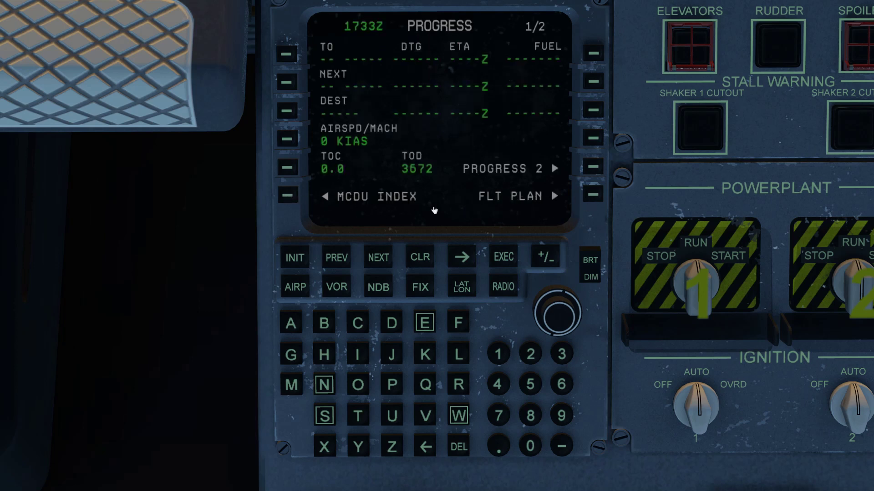
Step: Look over the SAVE PLAN page and the en-route waypoints
left_click(287, 196)
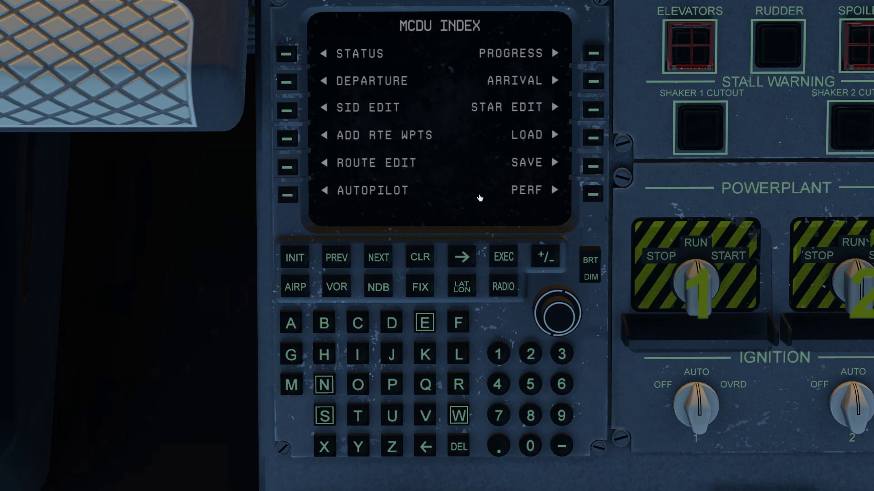
left_click(592, 167)
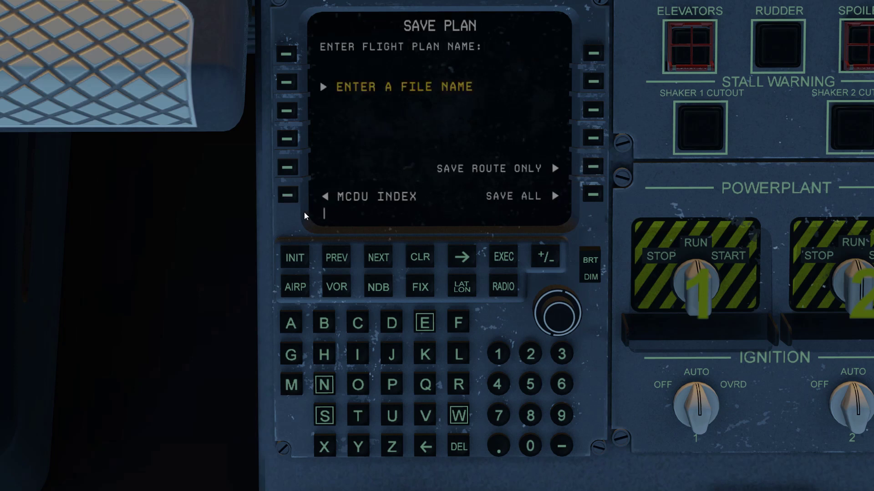
left_click(287, 196)
left_click(287, 168)
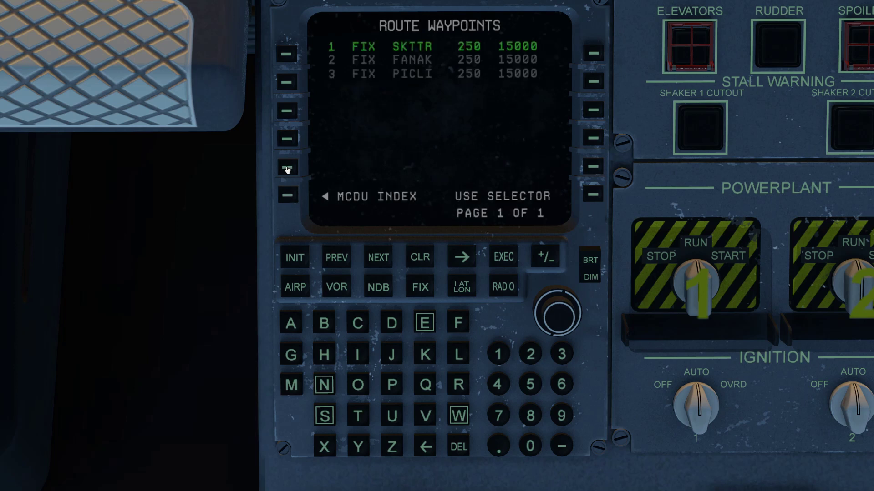
left_click(287, 196)
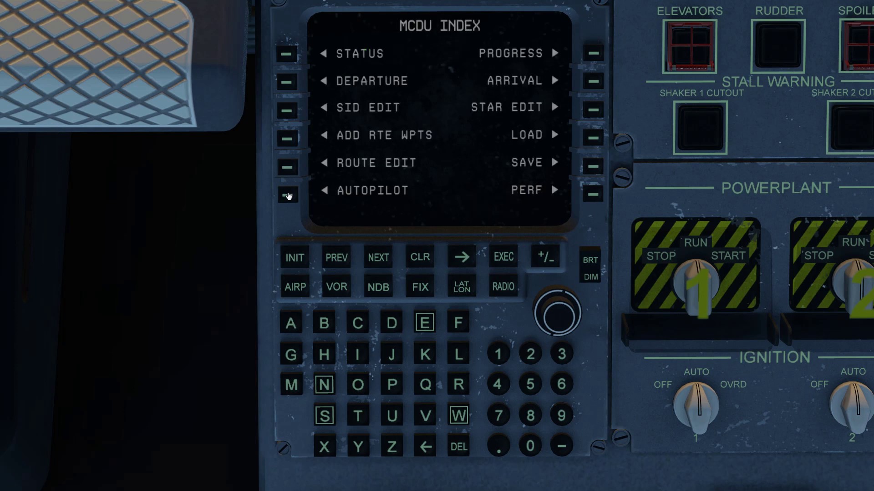
left_click(593, 165)
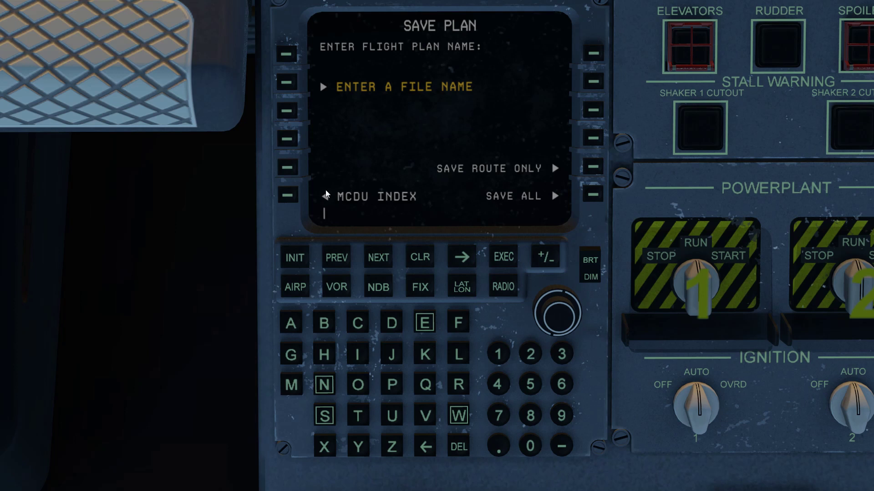
Step: Recheck the full flight plan from PROGRESS, then return to the SAVE PLAN page
left_click(288, 195)
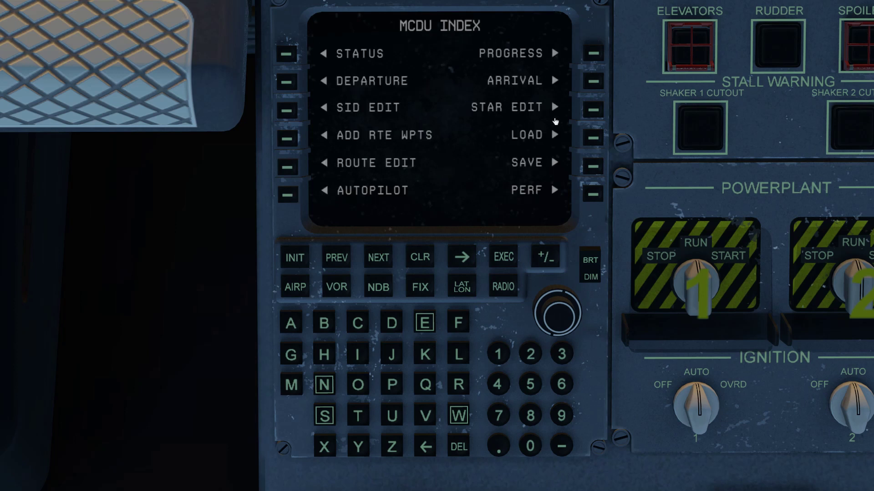
left_click(593, 54)
left_click(591, 193)
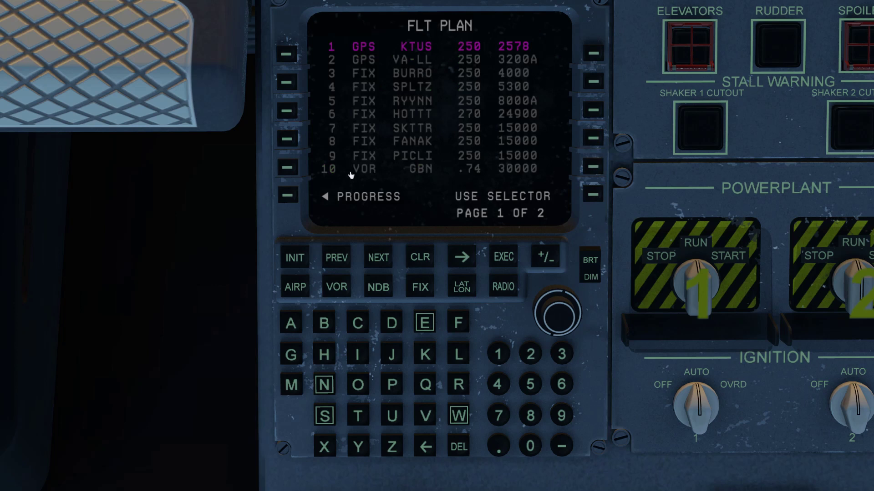
left_click(291, 196)
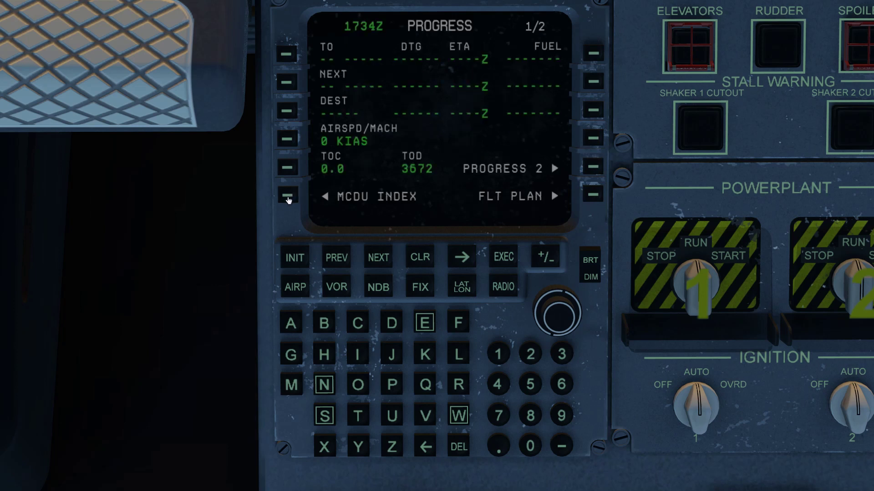
left_click(287, 199)
left_click(592, 169)
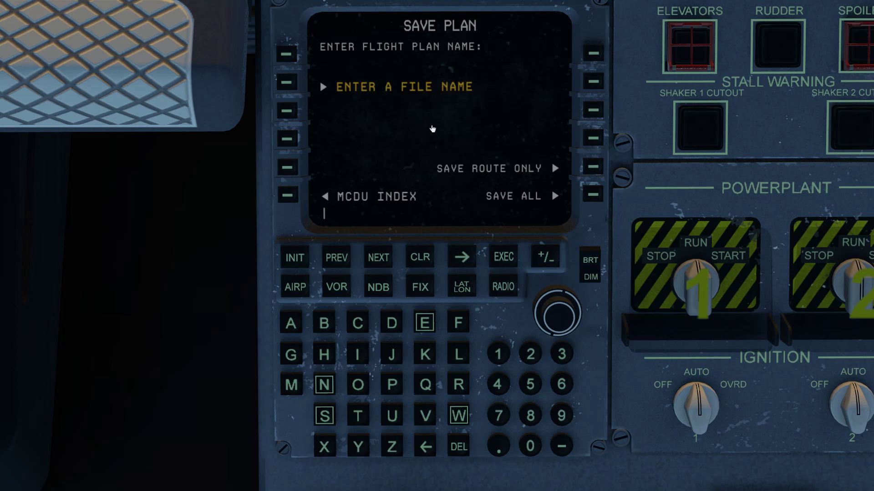
Step: Enter MYPLAN2 as the file name and save the complete plan with SAVE ALL
left_click(432, 129)
type("MYPLAN2")
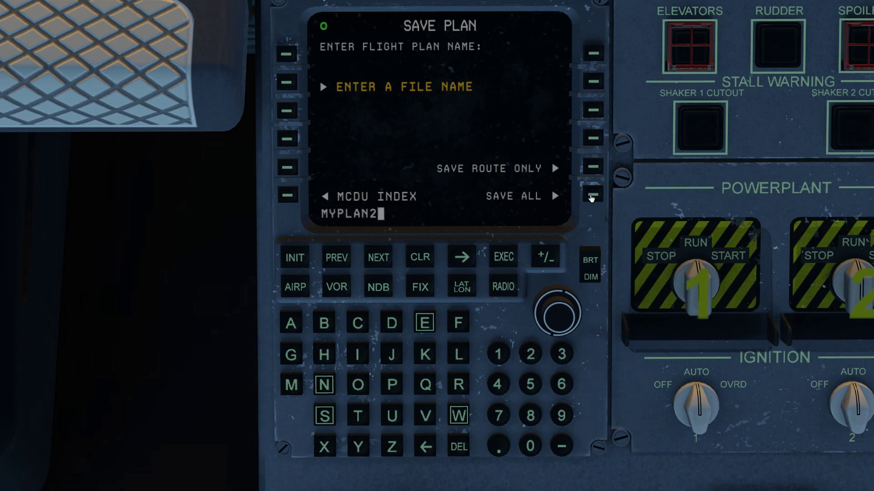
left_click(593, 197)
left_click(287, 83)
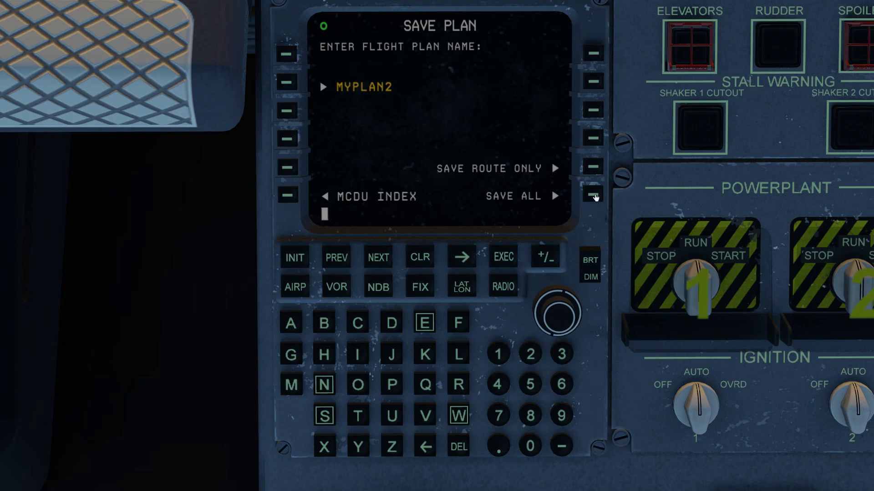
left_click(593, 196)
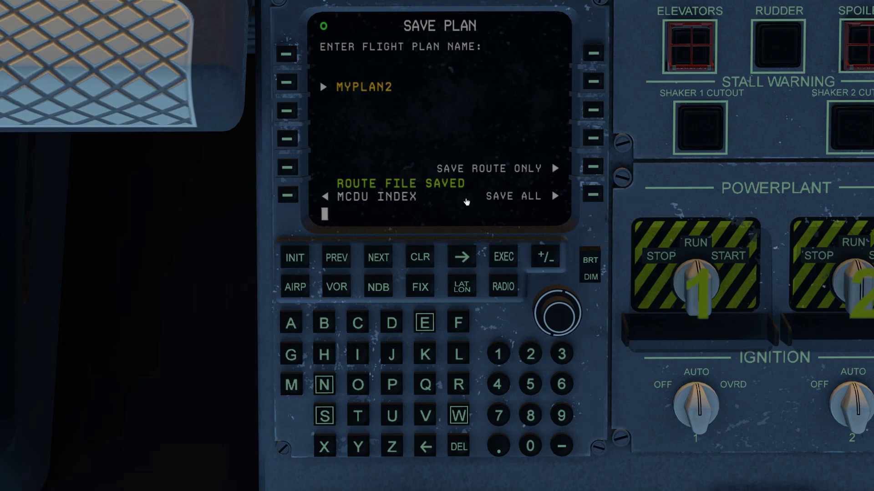
Step: Open the LOAD PLAN list showing MYPLAN, MYPLAN2 and TESTFILE
left_click(288, 196)
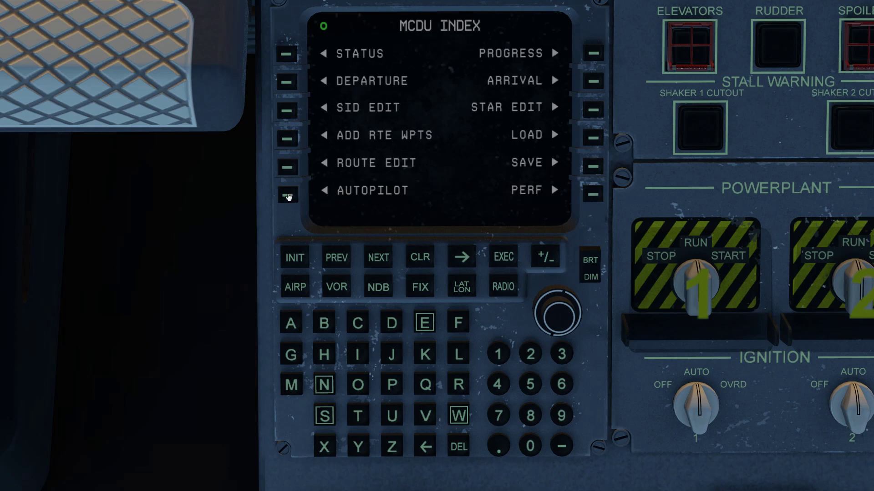
left_click(596, 139)
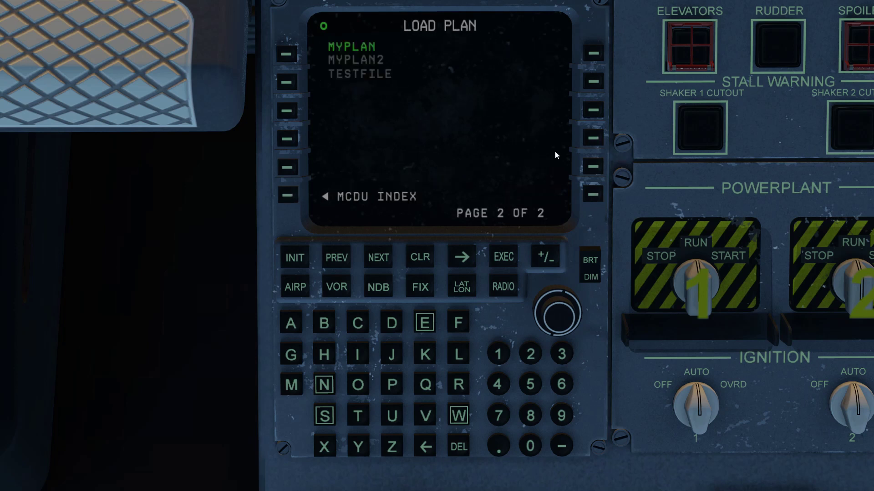